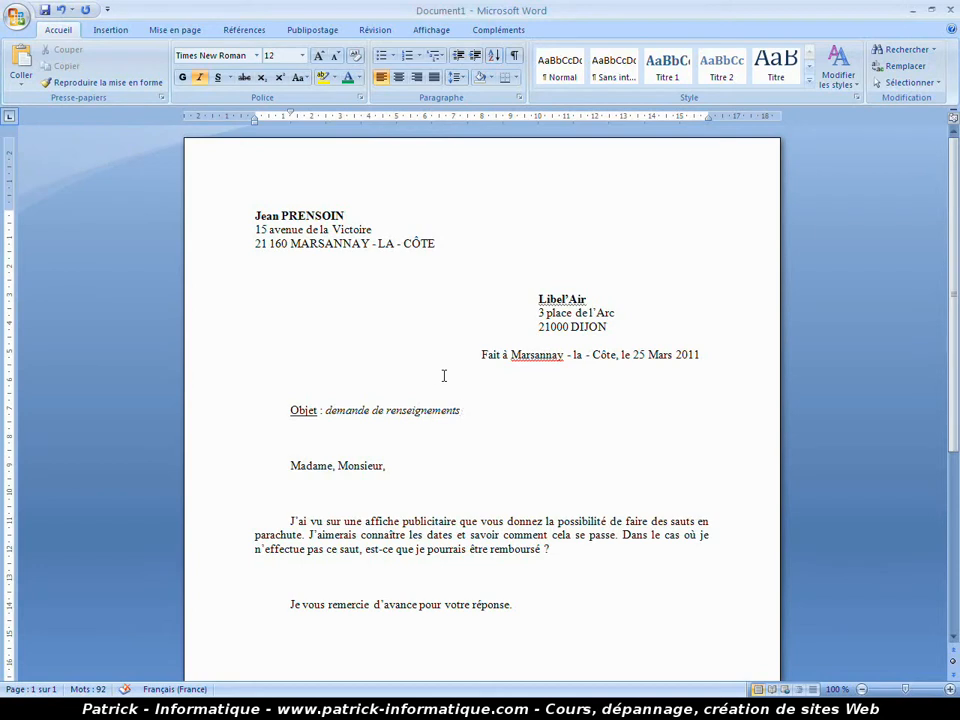
# - Insert a footnote after the word "publicitaire" in the letter's body with the text "A Dijon"
pyautogui.scroll(-4, 531, 364)
pyautogui.scroll(4, 550, 414)
pyautogui.scroll(-2, 604, 370)
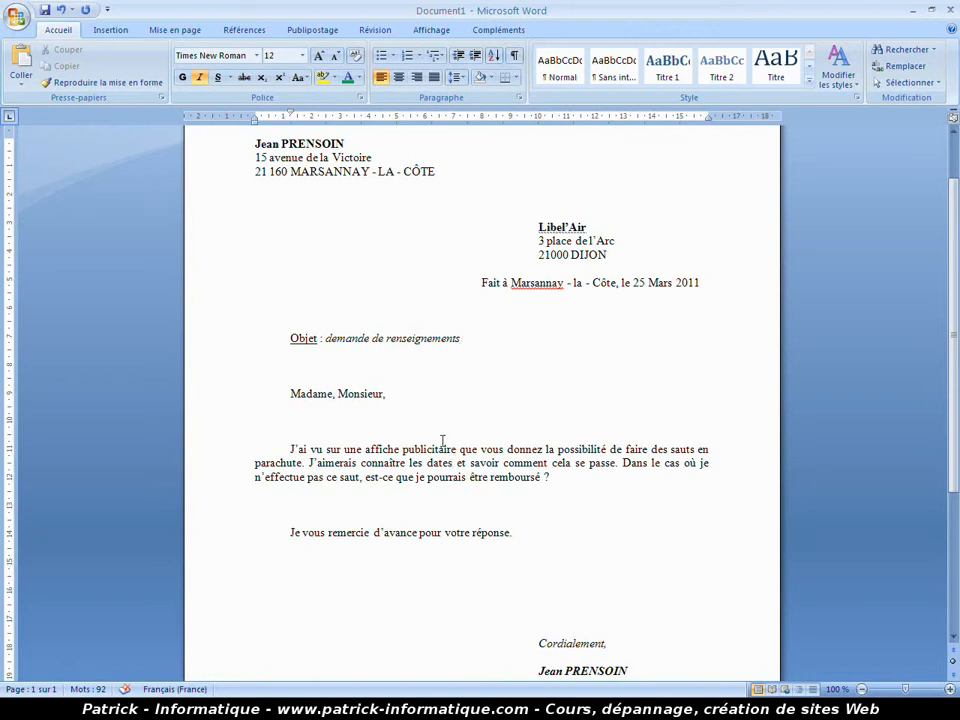
pyautogui.scroll(-2, 448, 430)
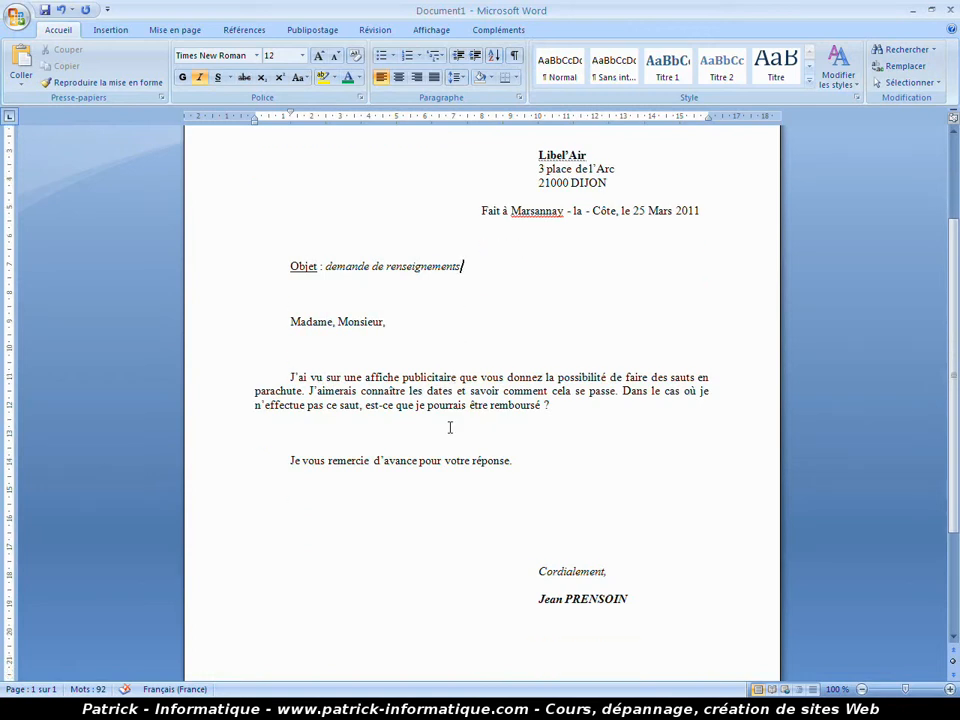
pyautogui.click(457, 377)
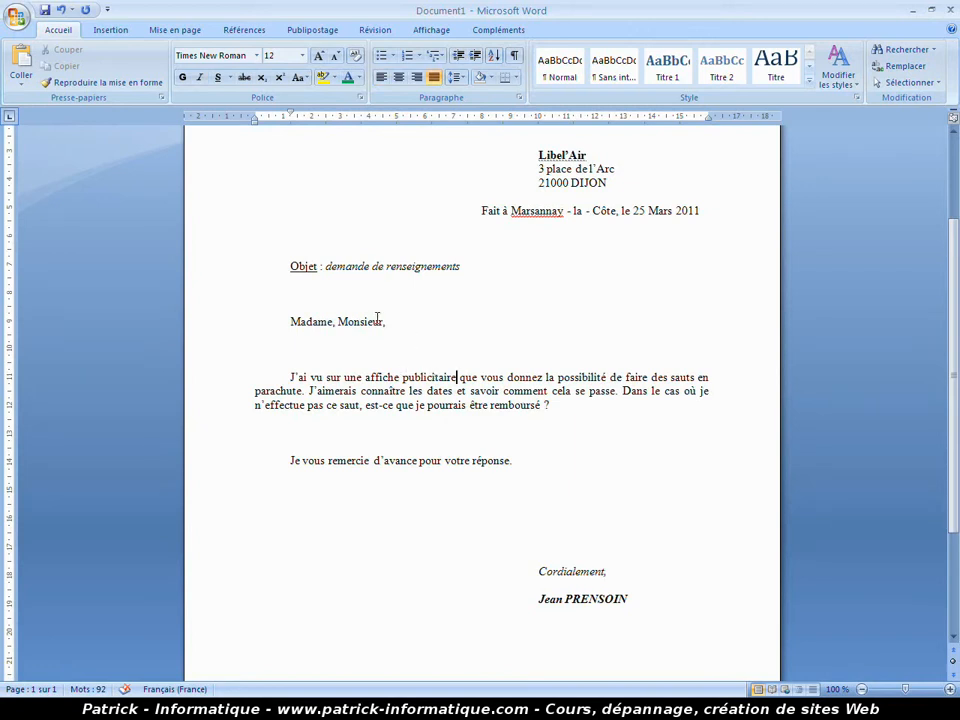
pyautogui.click(243, 30)
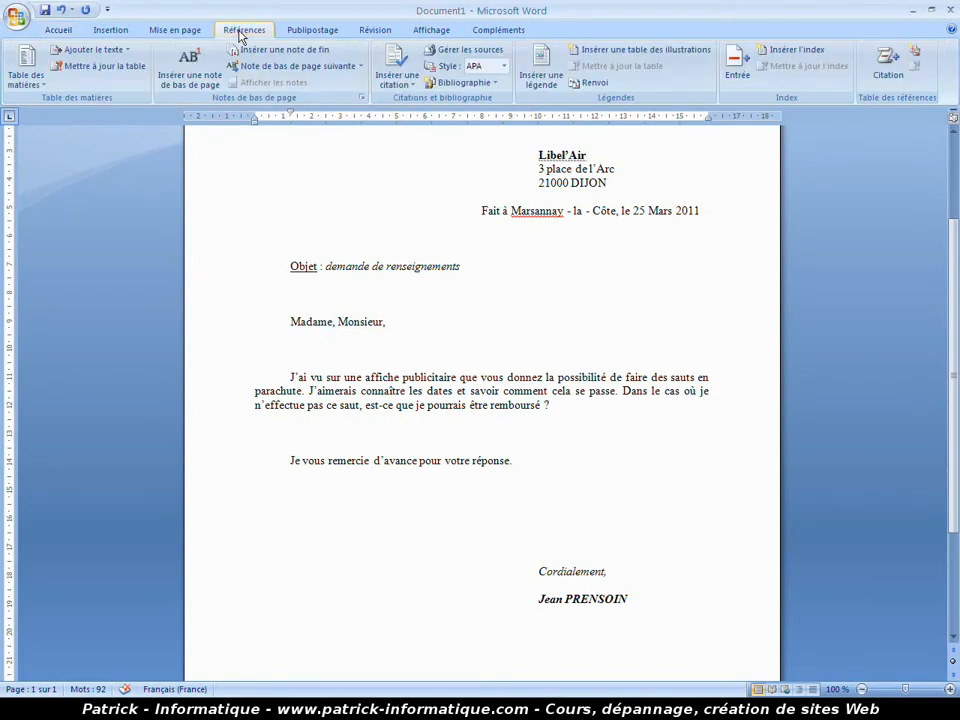
pyautogui.click(190, 70)
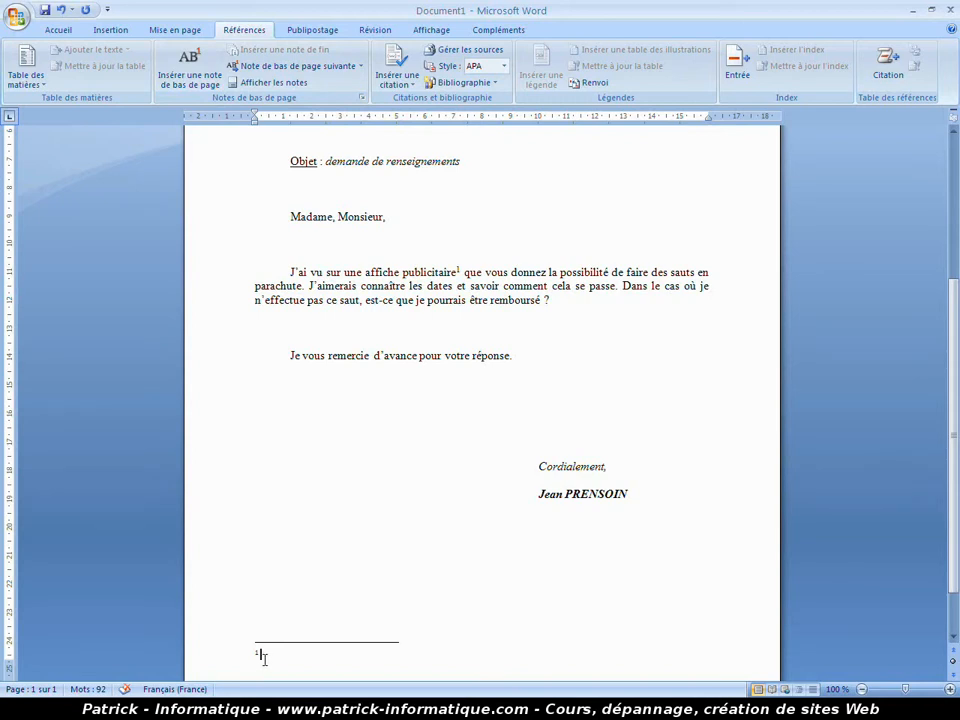
pyautogui.write('A Dijon')
# - Insert an automatically numbered footnote after the word "dates" and delete its reference mark
pyautogui.click(465, 430)
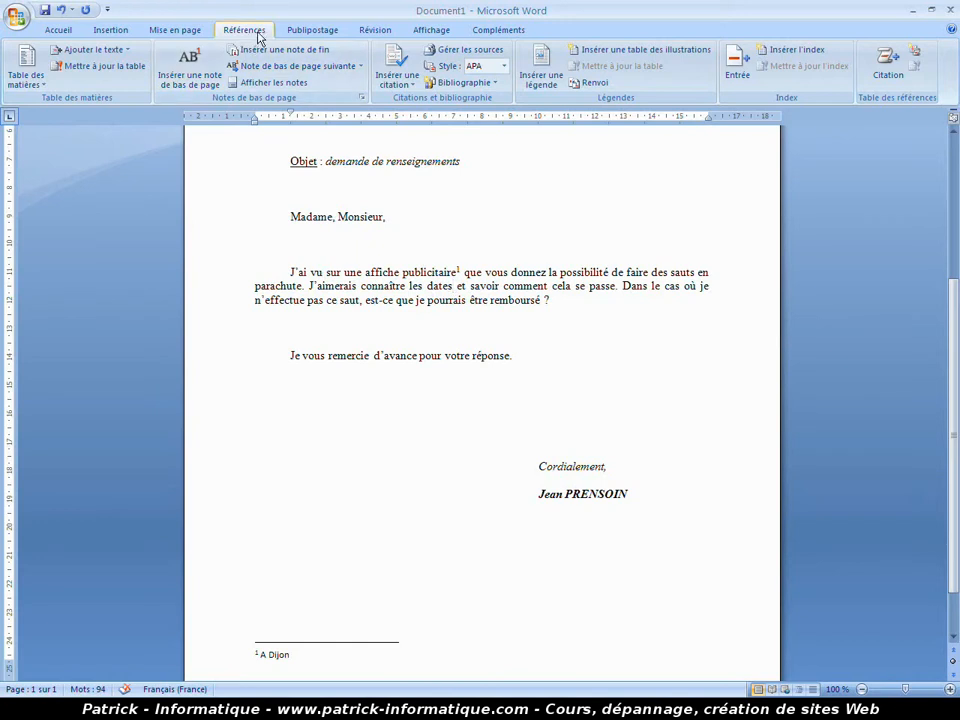
pyautogui.click(192, 82)
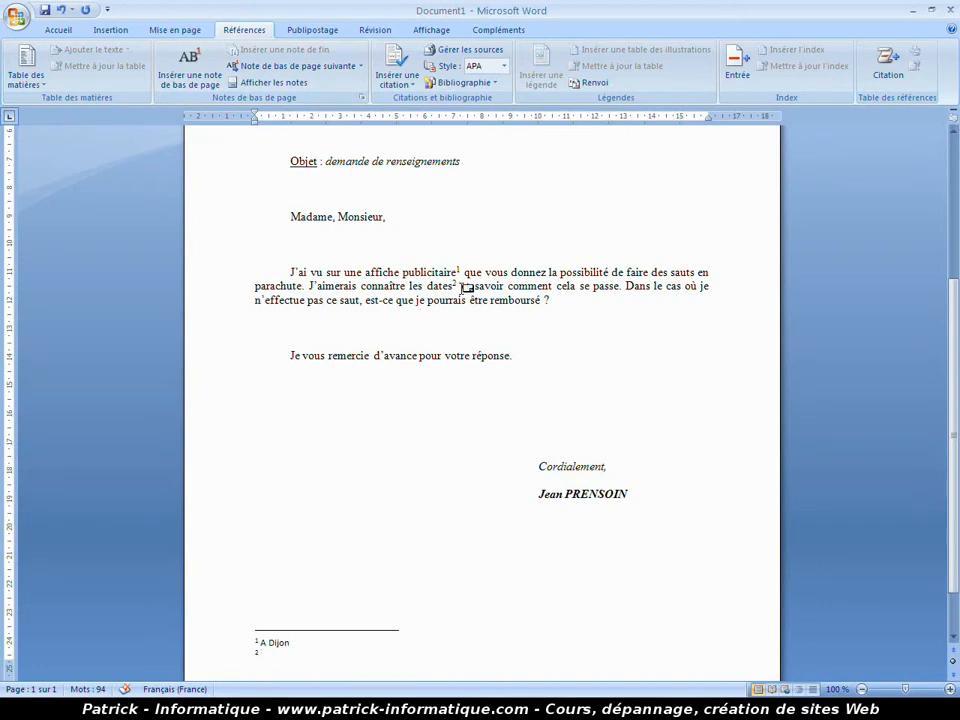
pyautogui.click(459, 285)
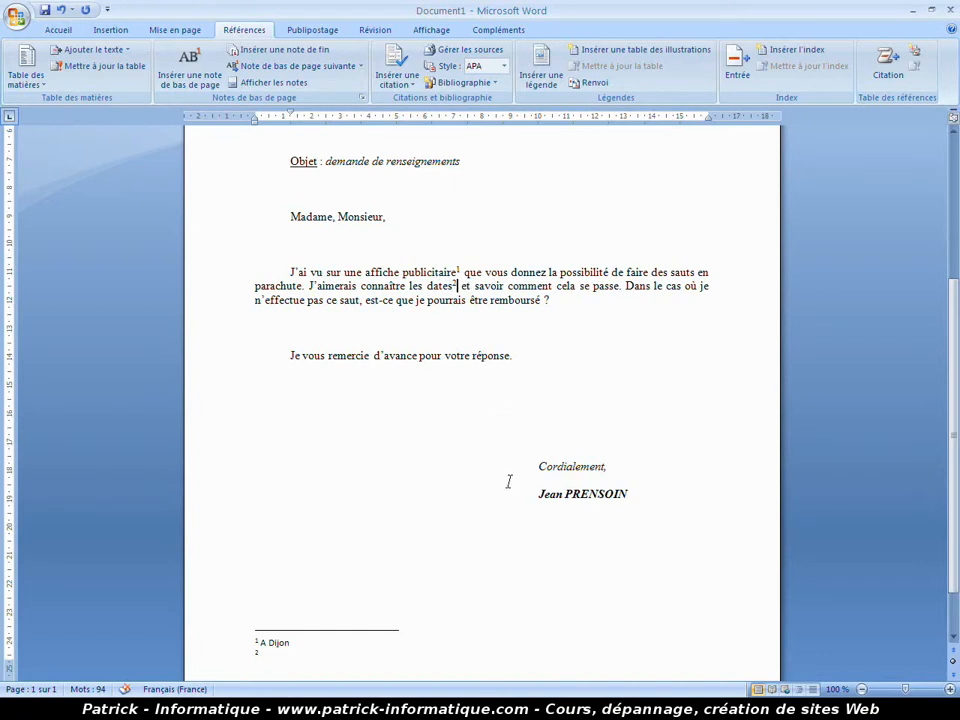
pyautogui.press('BackSpace')
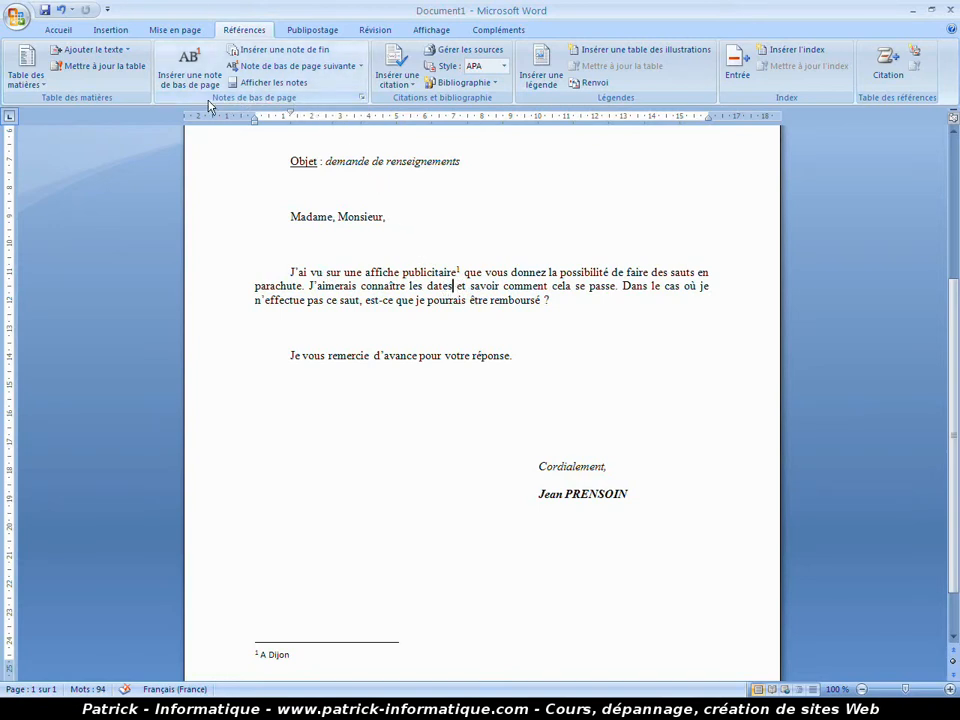
# - Insert a footnote after "dates" using the ∇ character (Symbol font, code 209) as its custom mark
pyautogui.click(362, 98)
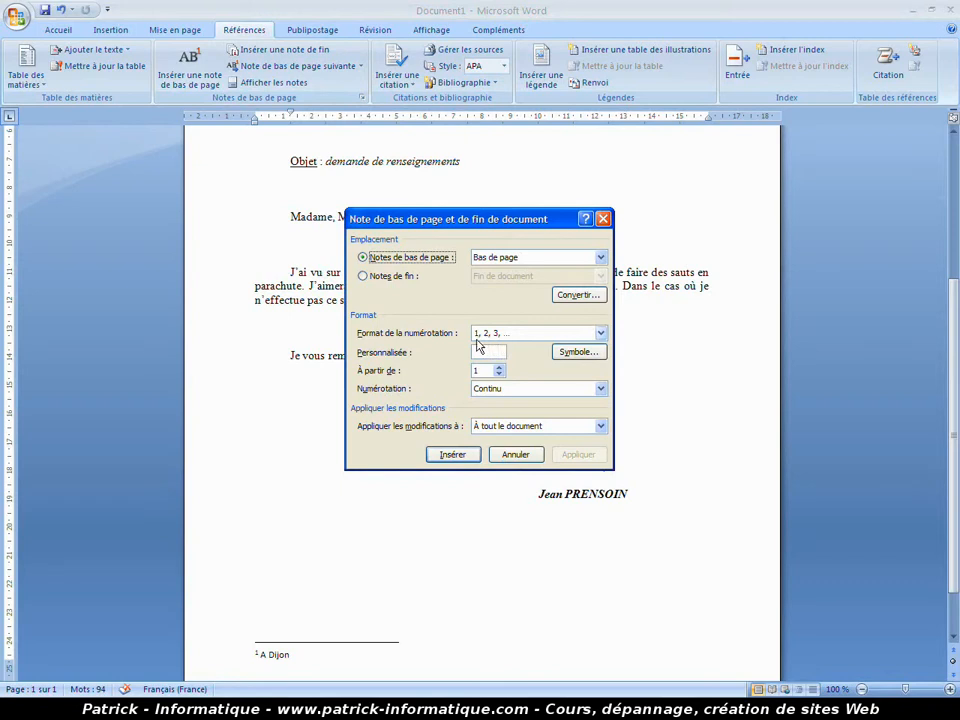
pyautogui.click(510, 338)
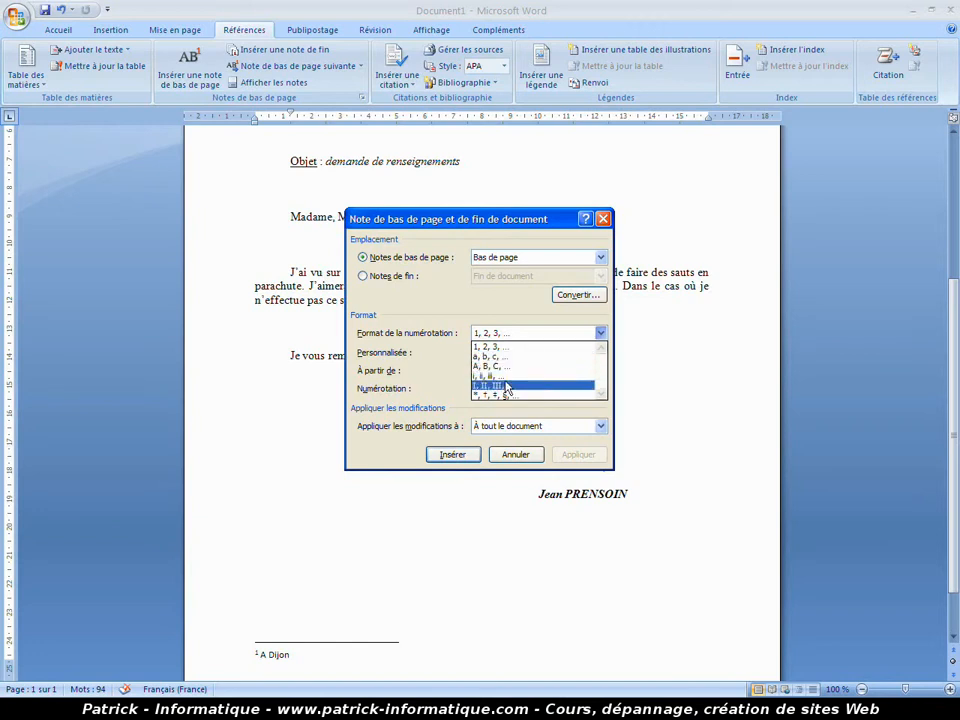
pyautogui.click(450, 380)
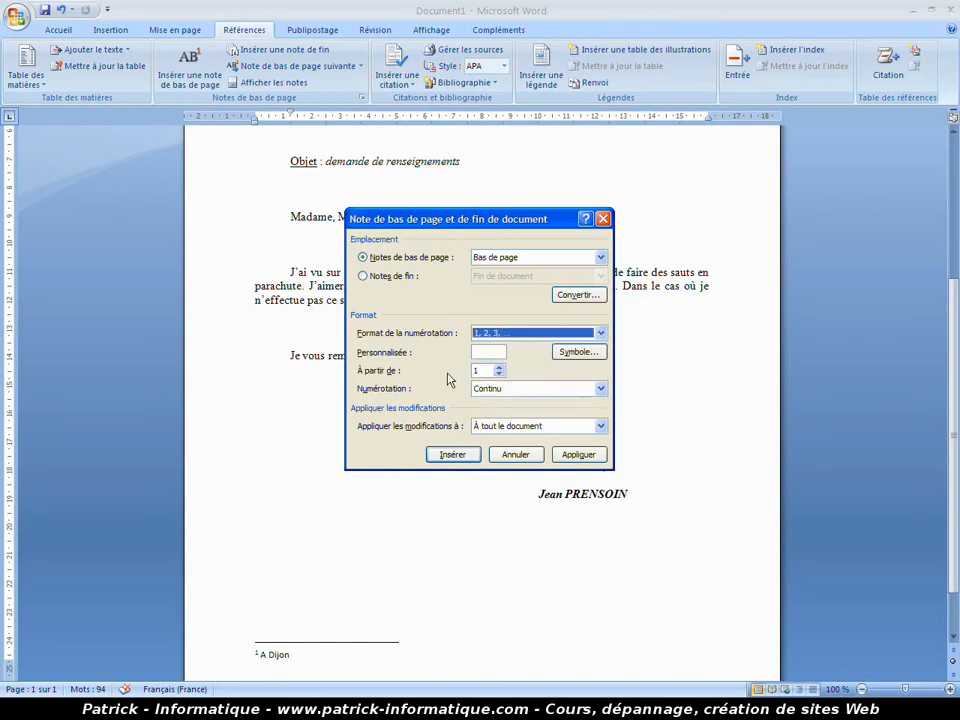
pyautogui.click(500, 354)
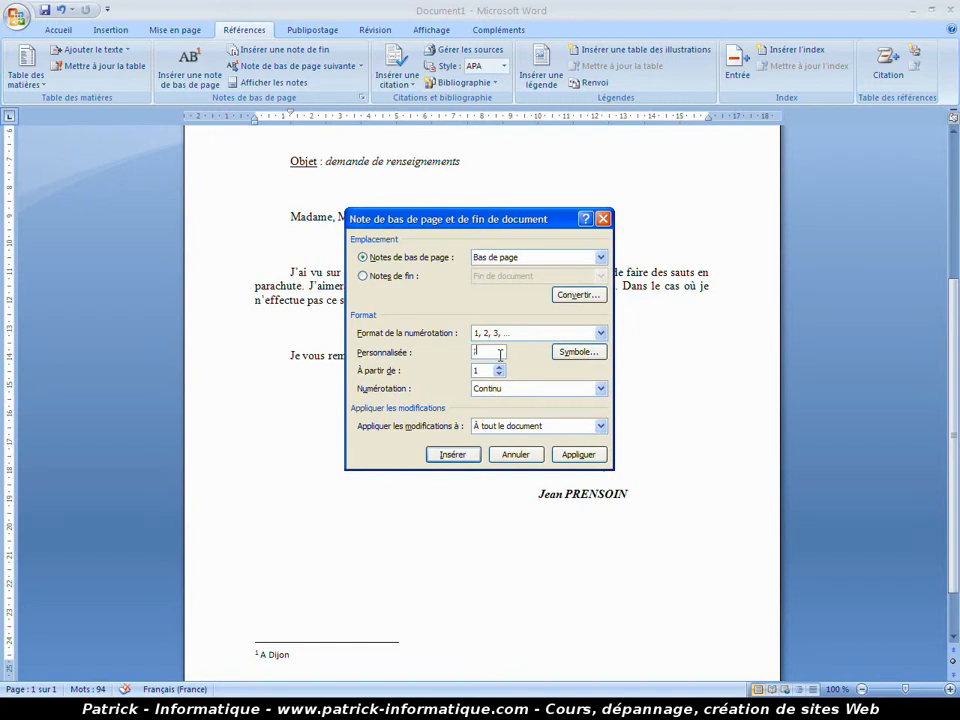
pyautogui.write('*')
pyautogui.press('BackSpace')
pyautogui.click(578, 353)
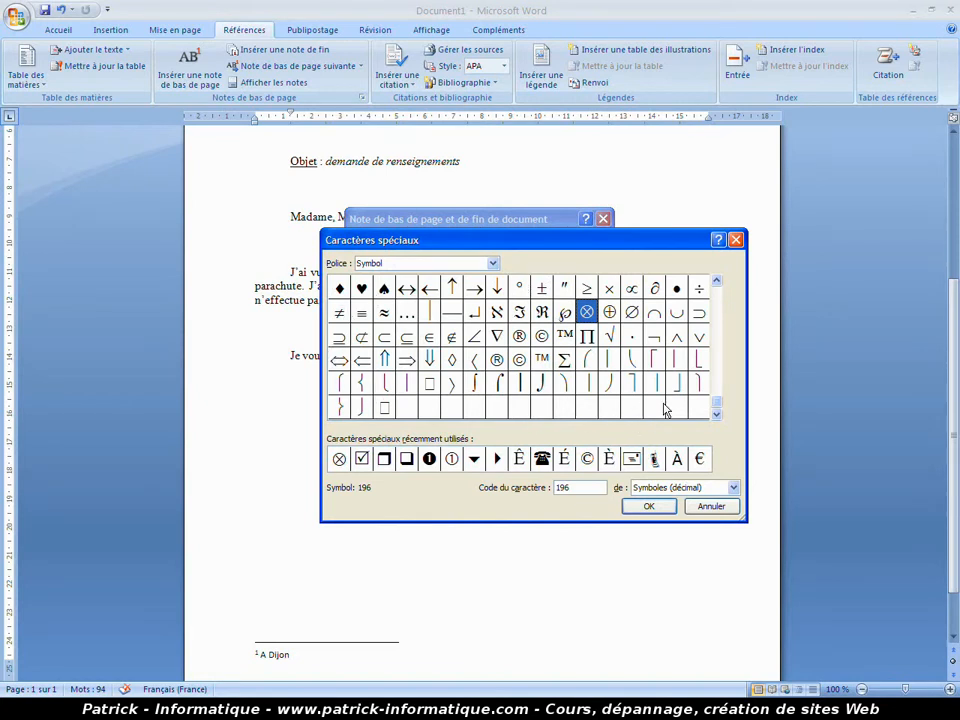
pyautogui.click(498, 336)
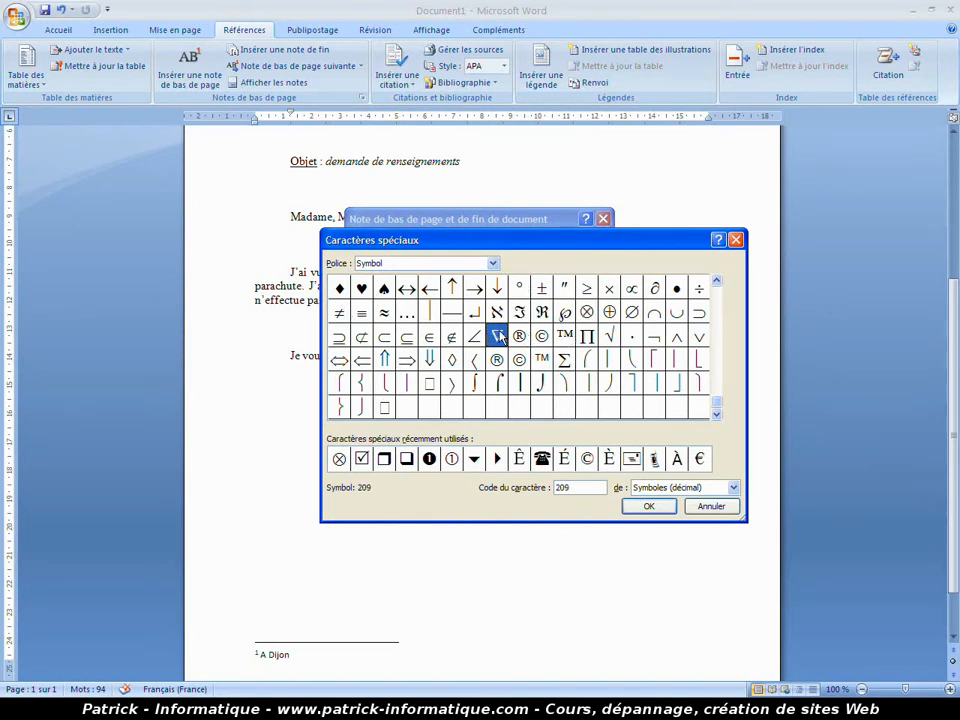
pyautogui.click(659, 512)
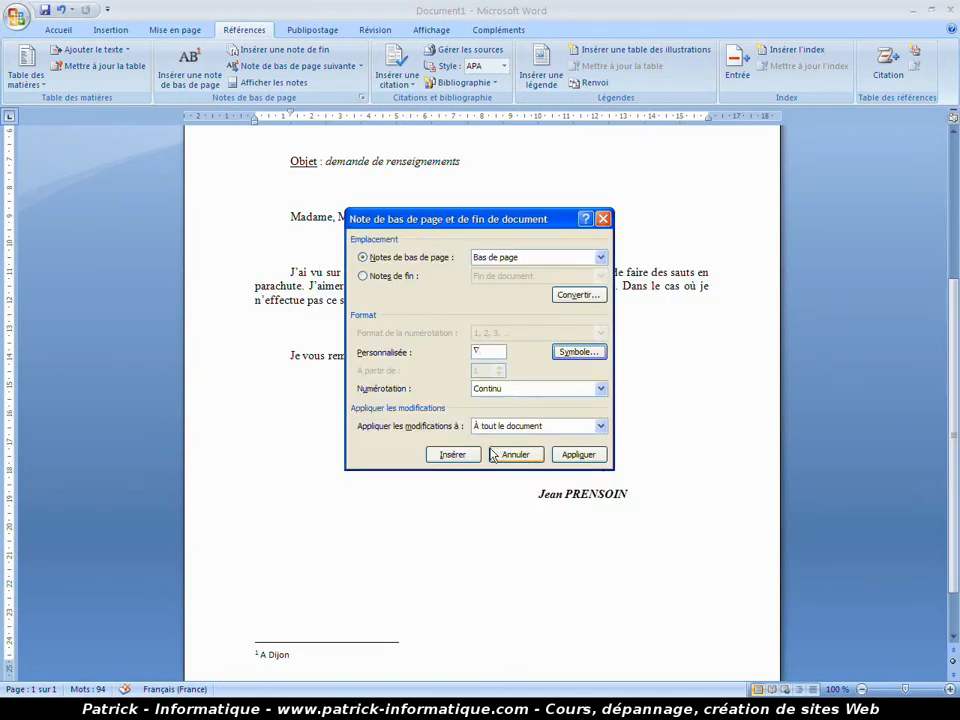
pyautogui.click(451, 453)
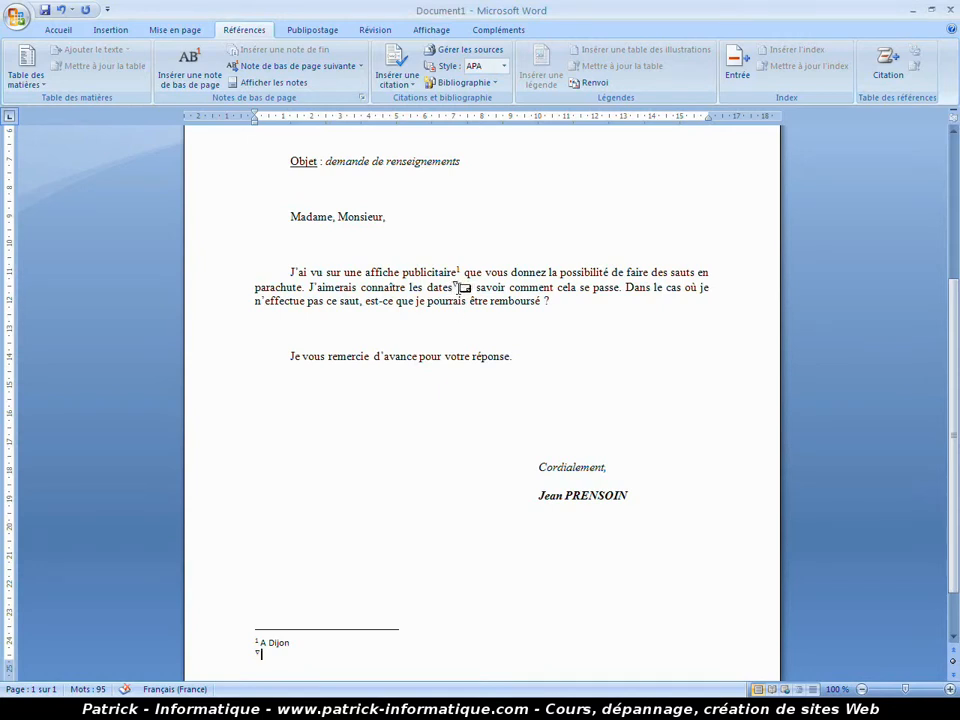
pyautogui.moveTo(462, 287)
# - Try an endnote after "donnez", placed at Fin de document with i, ii, iii numbering, and delete its reference mark
pyautogui.scroll(-1, 516, 308)
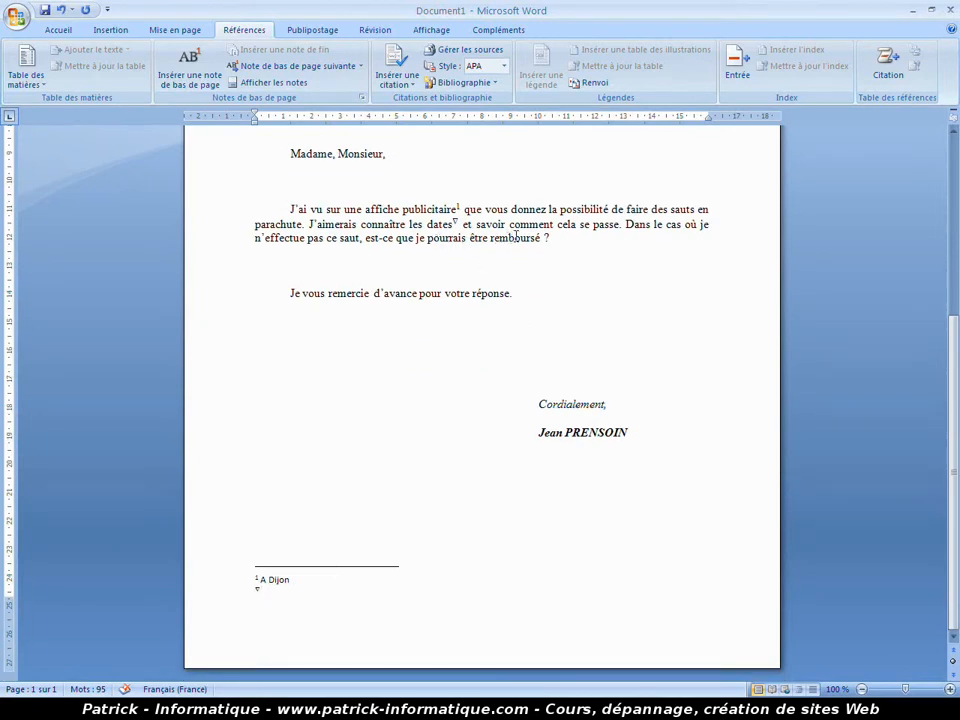
pyautogui.click(548, 209)
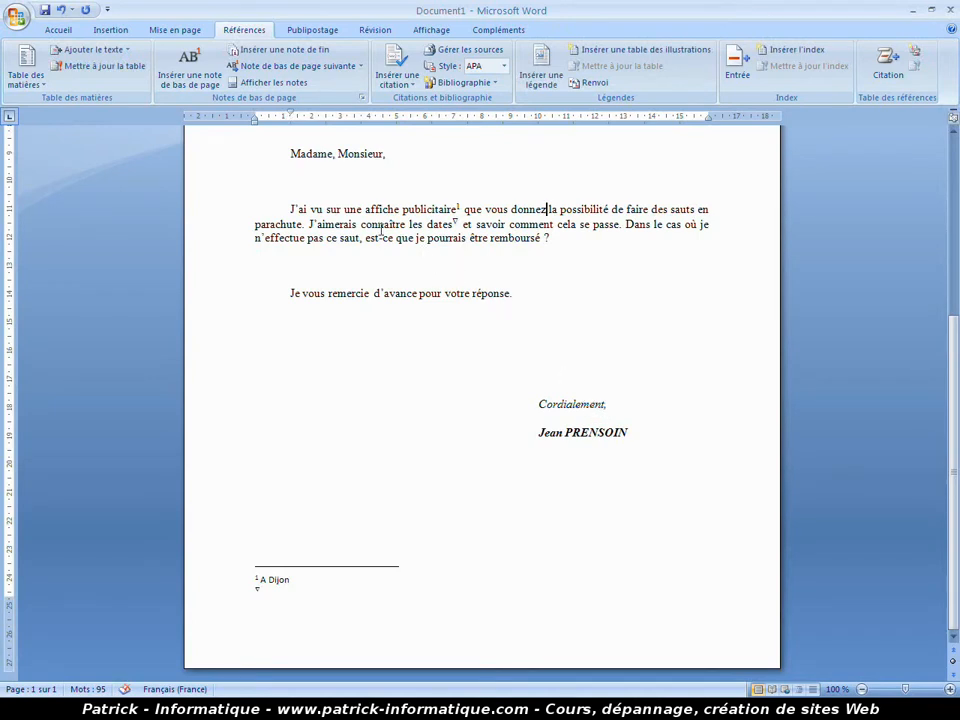
pyautogui.click(288, 51)
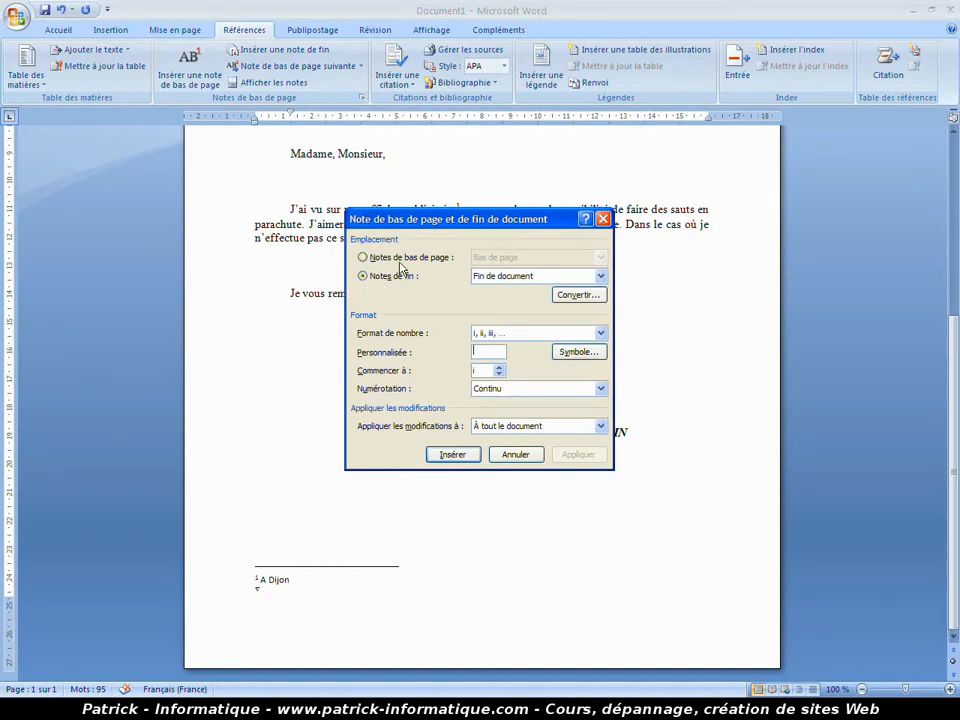
pyautogui.click(490, 277)
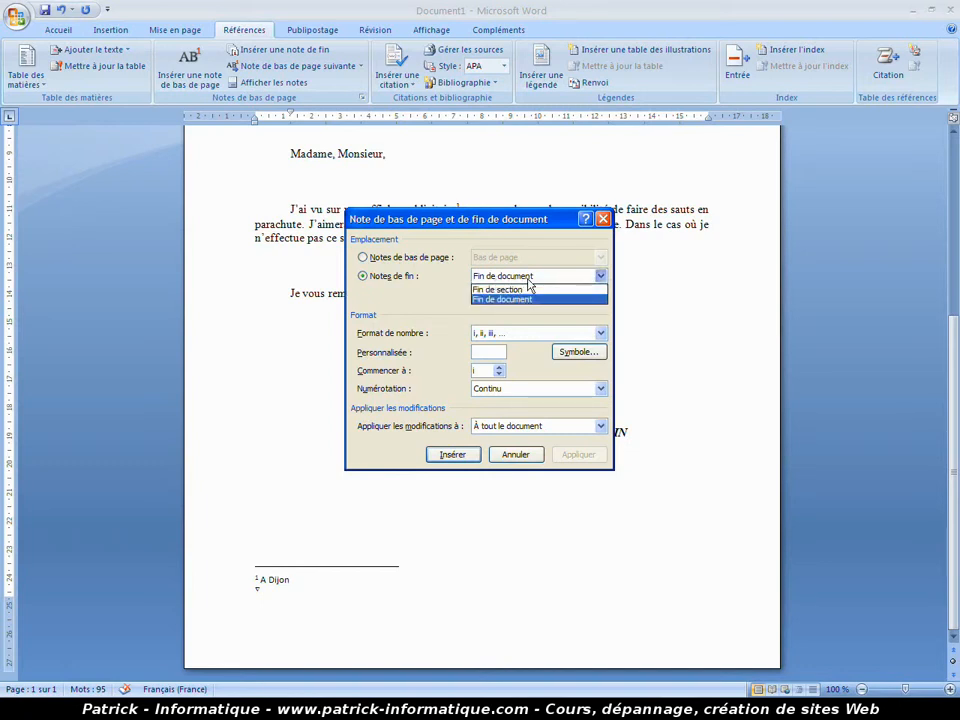
pyautogui.click(456, 288)
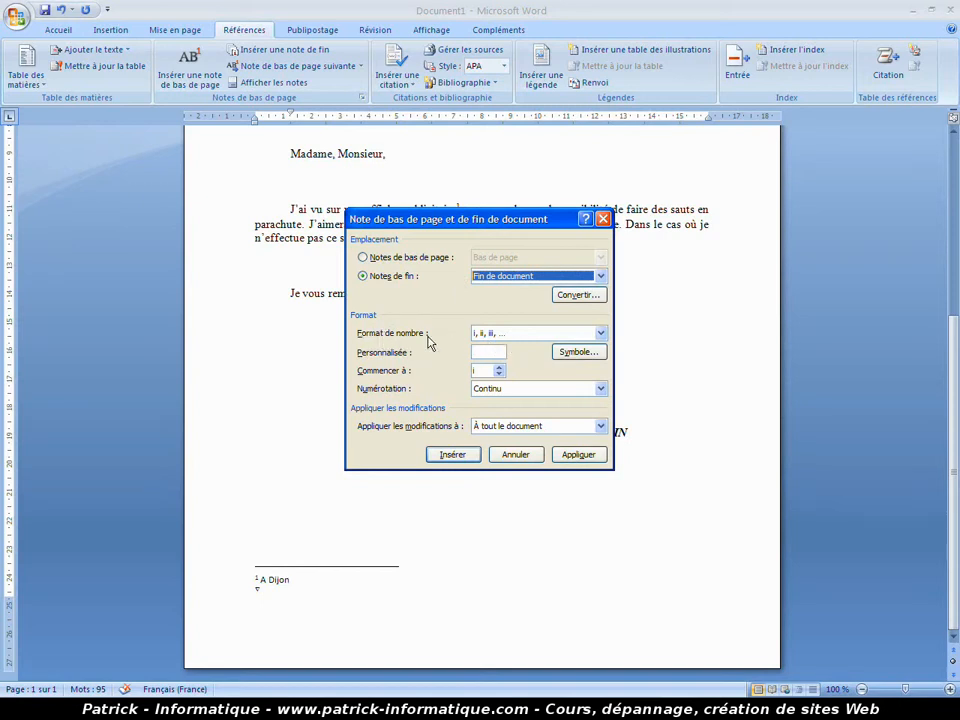
pyautogui.click(522, 342)
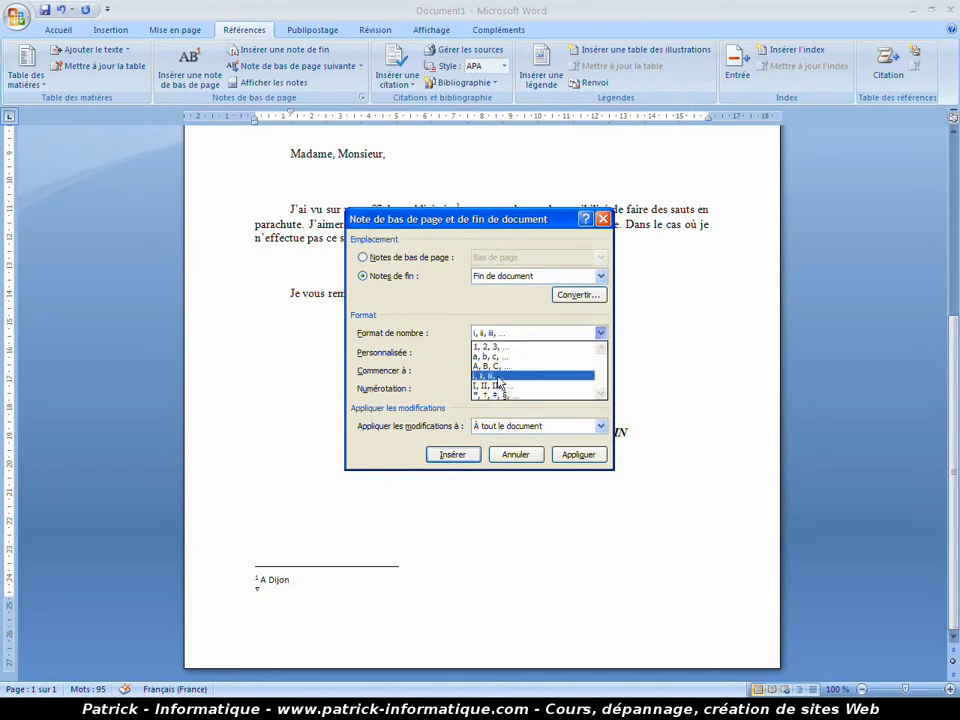
pyautogui.click(450, 342)
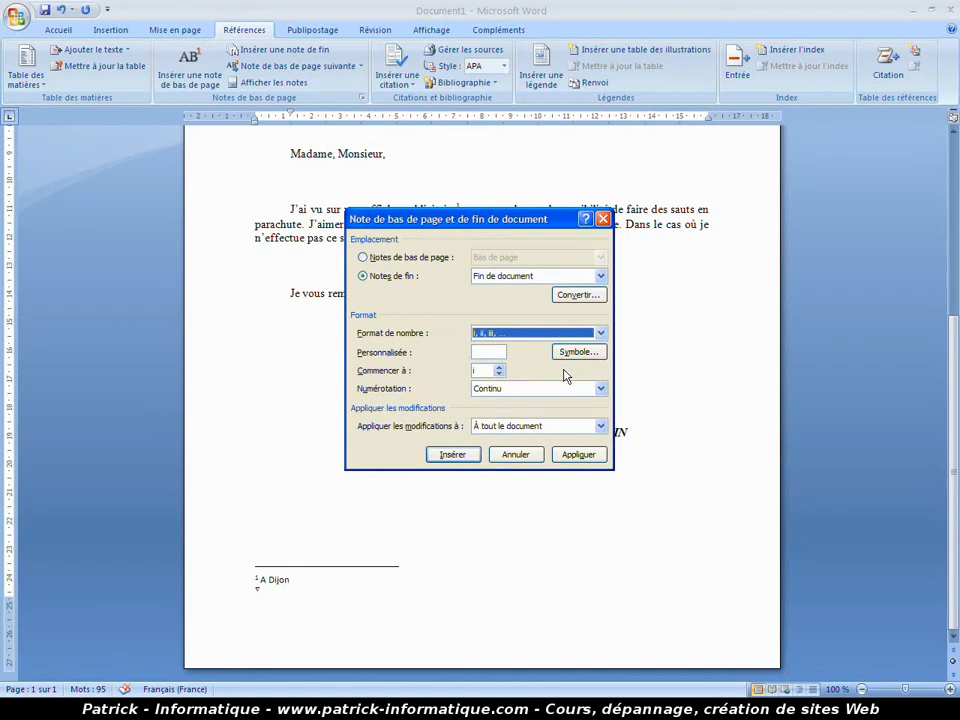
pyautogui.click(450, 455)
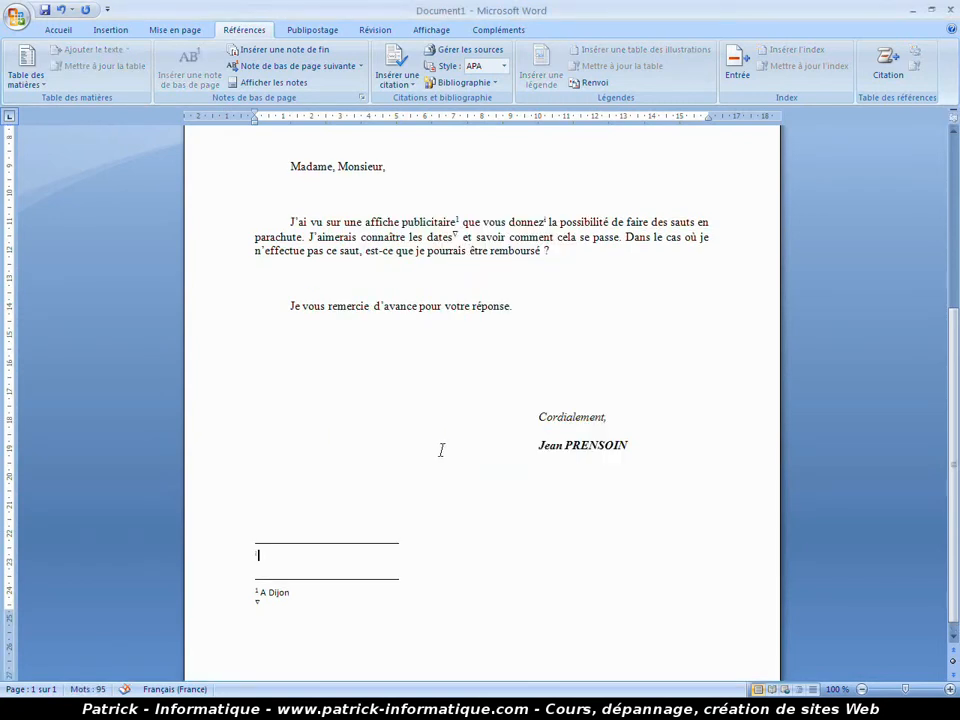
pyautogui.scroll(-1, 274, 553)
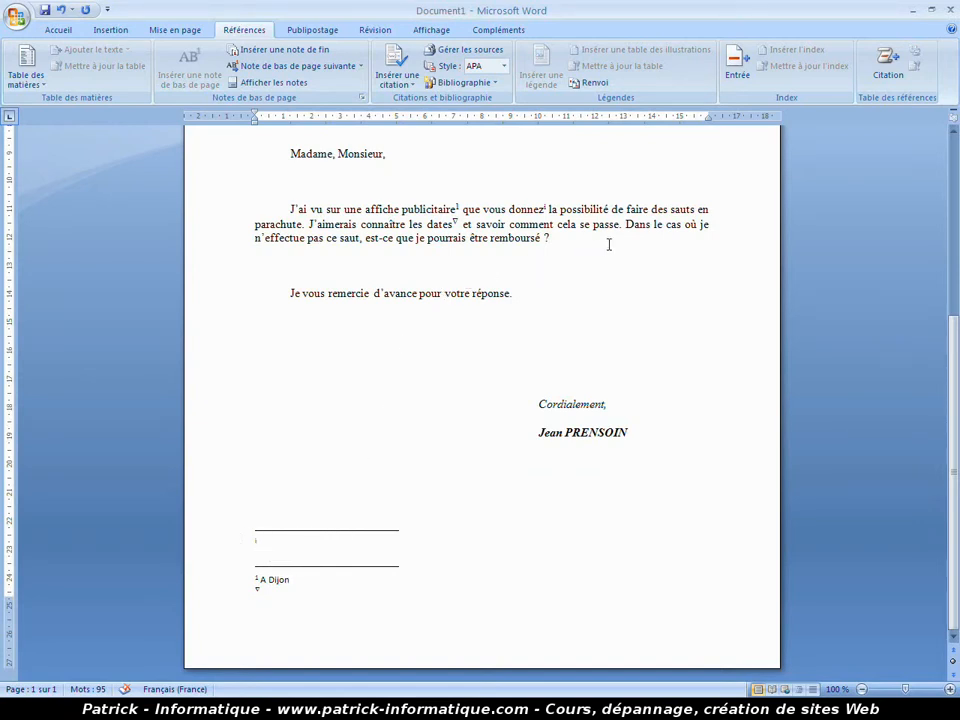
pyautogui.click(547, 212)
pyautogui.press('BackSpace')
# - Add a page break below the signature so the document gets a second page
pyautogui.click(656, 441)
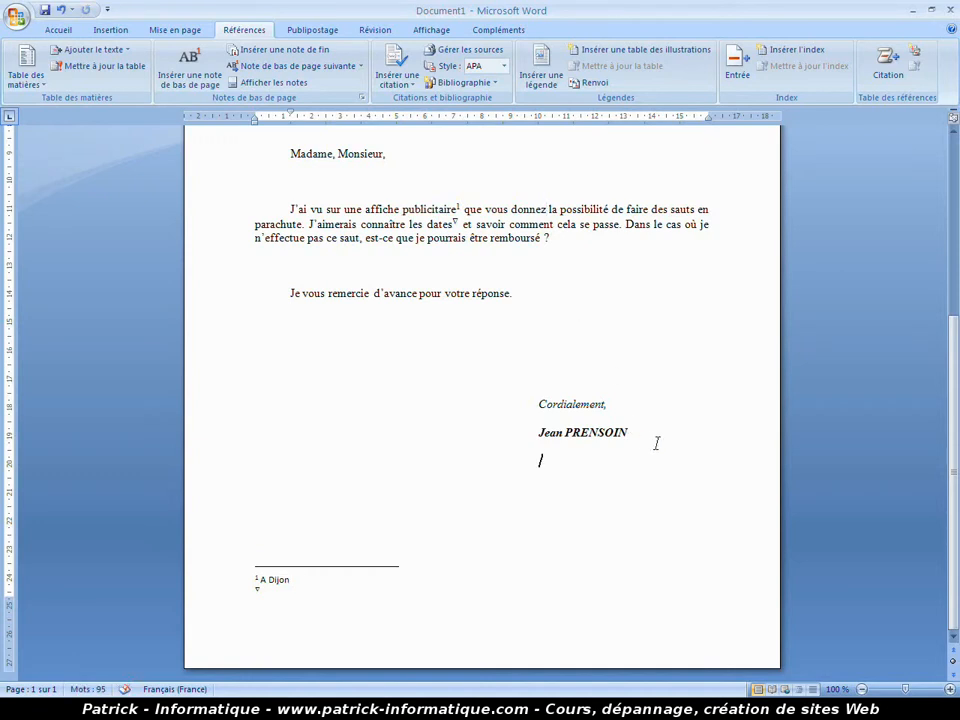
pyautogui.click(495, 497)
pyautogui.hotkey('ctrl', 'Return')
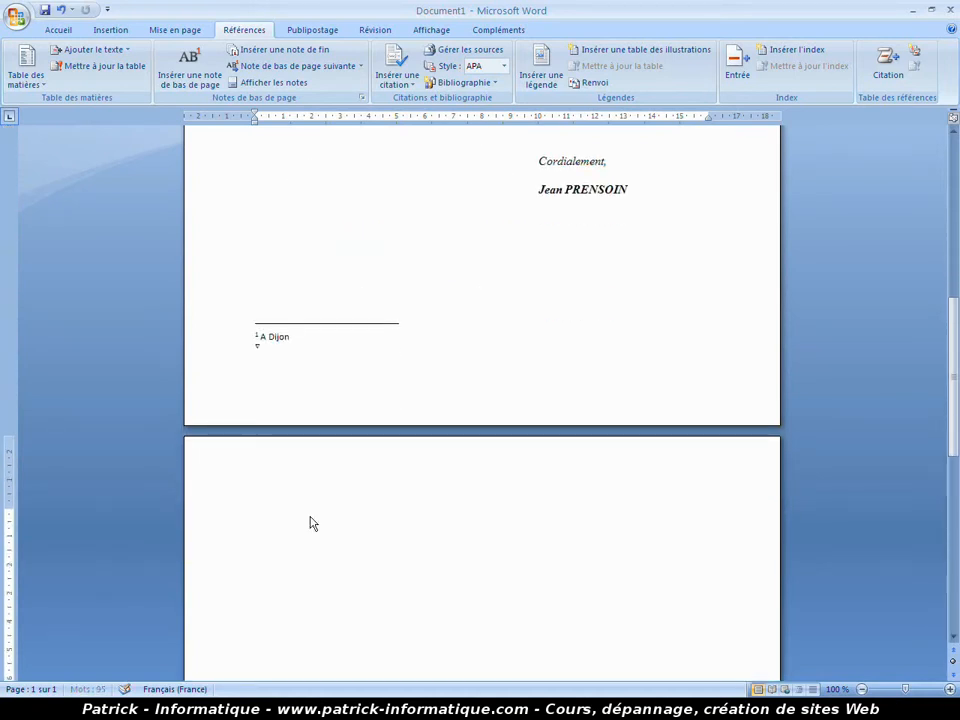
pyautogui.scroll(-3, 310, 523)
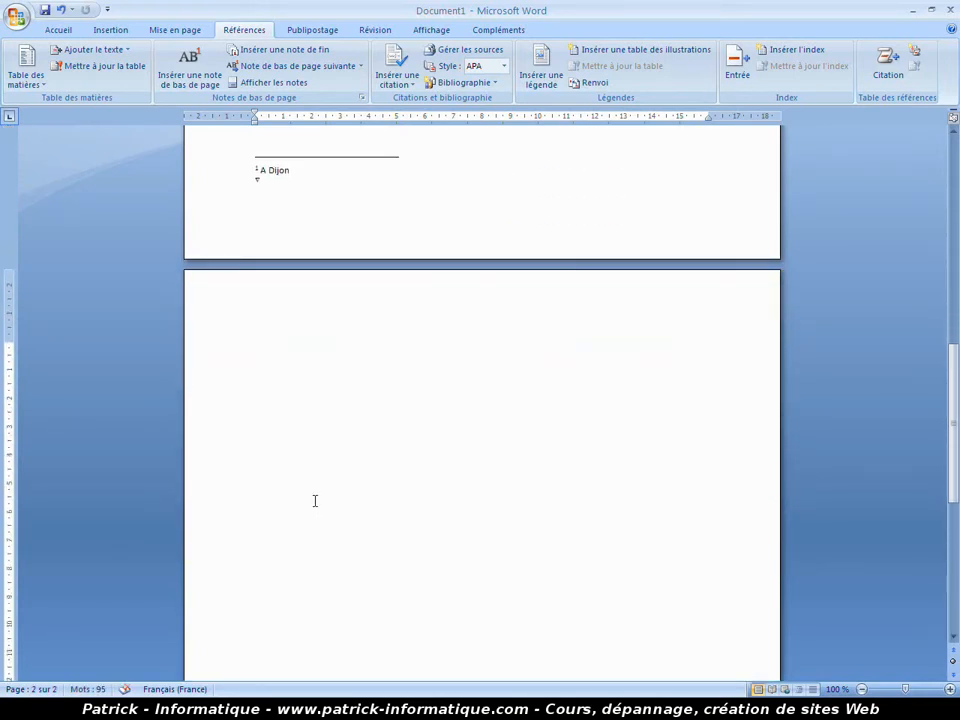
pyautogui.scroll(4, 322, 446)
pyautogui.scroll(-4, 330, 441)
# - Insert an endnote after the word "remboursé" and check its mark in the text and on the last page
pyautogui.scroll(10, 332, 441)
pyautogui.click(542, 368)
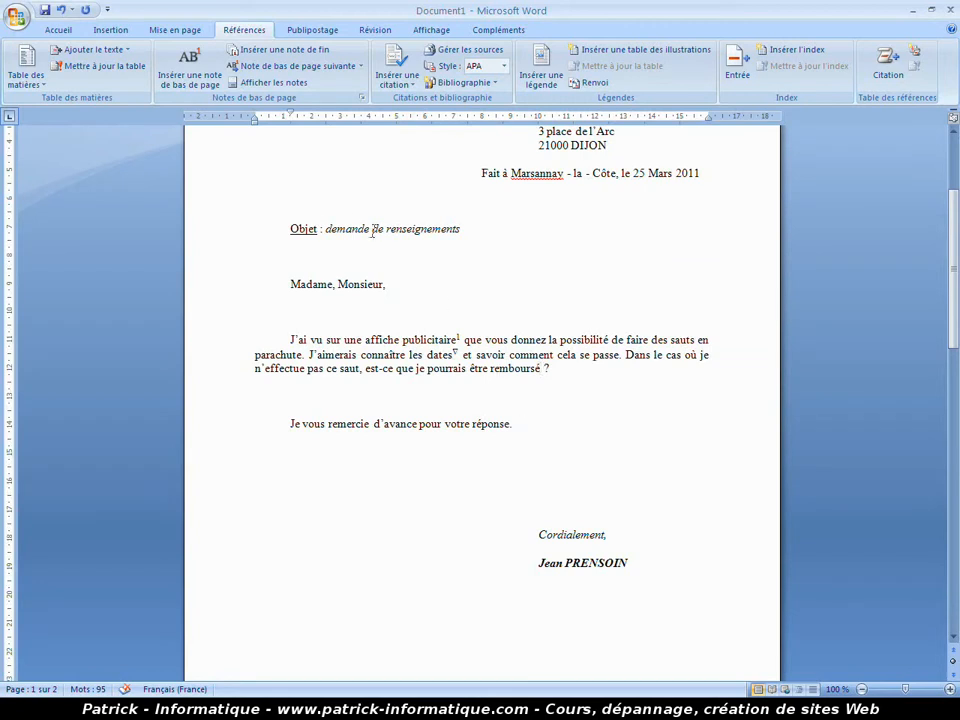
pyautogui.click(275, 53)
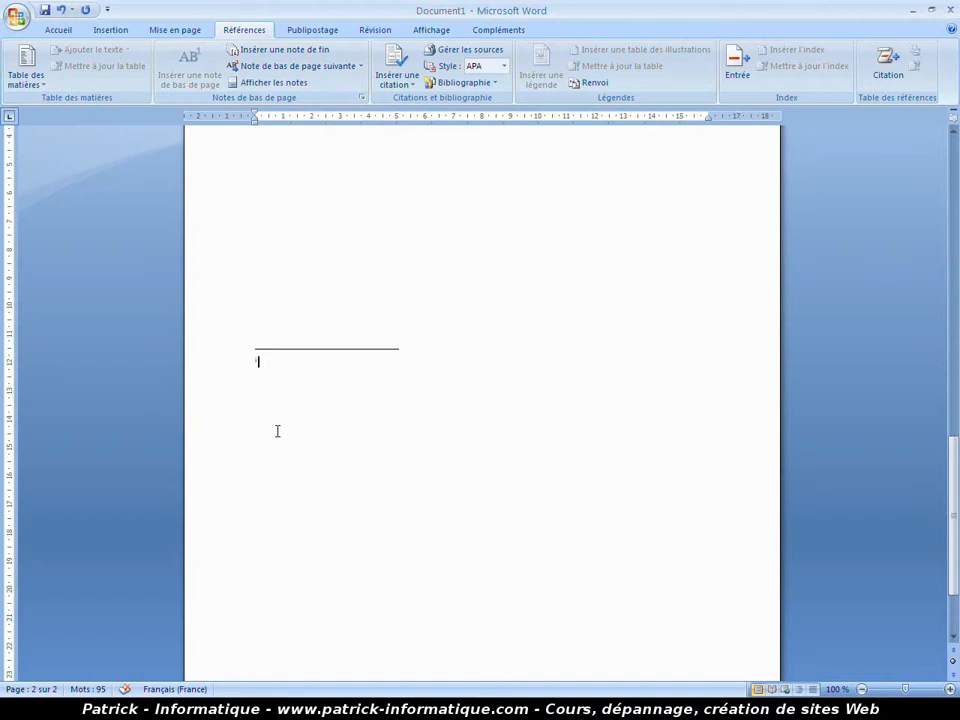
pyautogui.scroll(10, 272, 435)
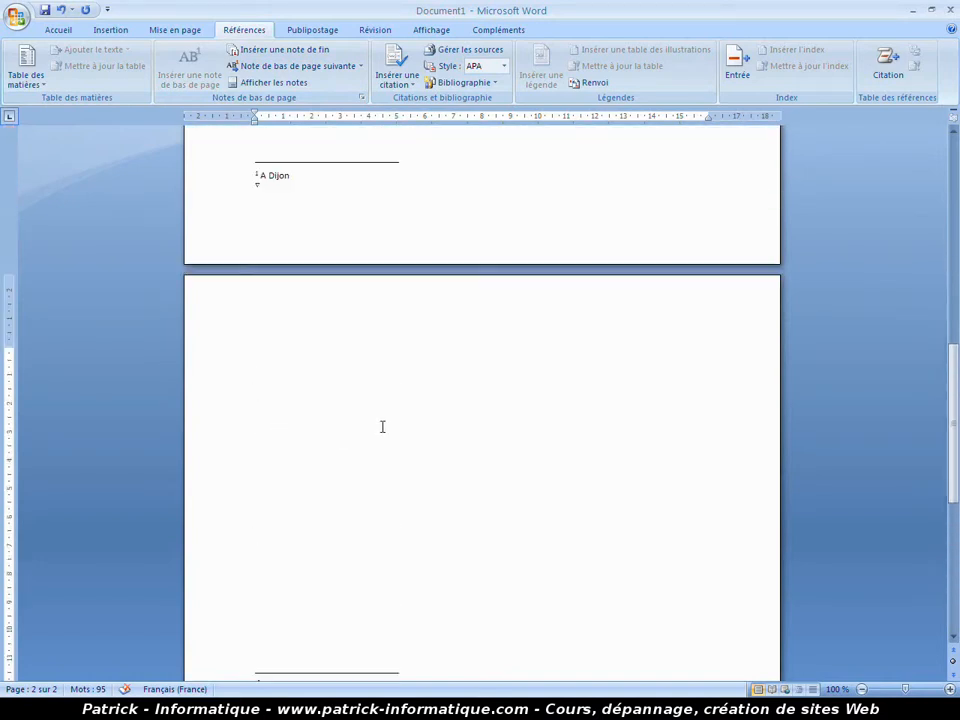
pyautogui.scroll(1, 390, 425)
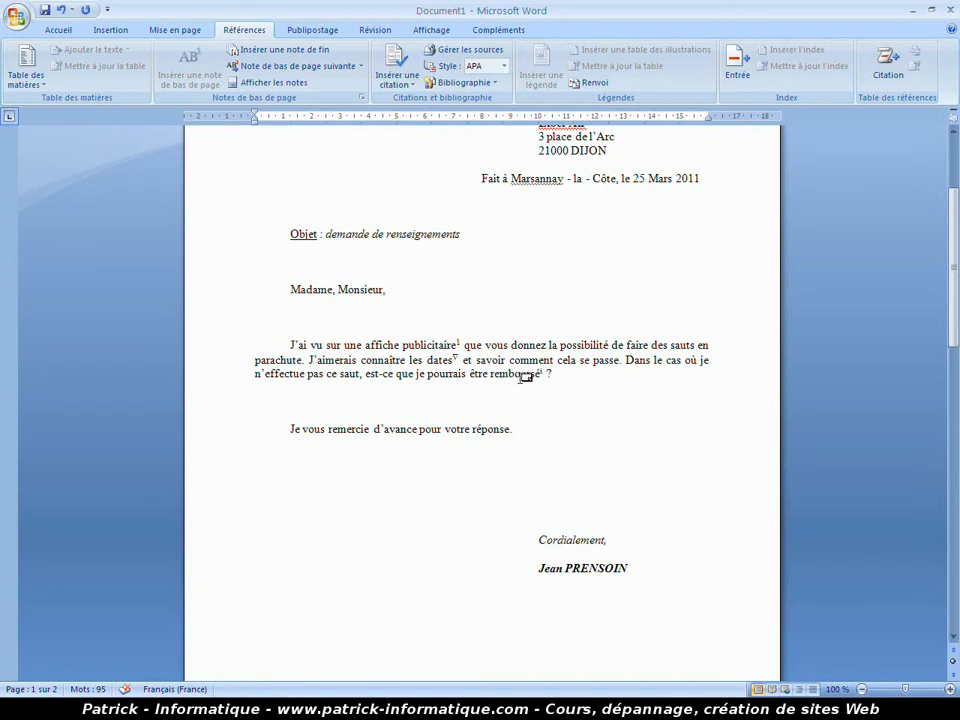
pyautogui.scroll(2, 542, 377)
pyautogui.scroll(-8, 542, 377)
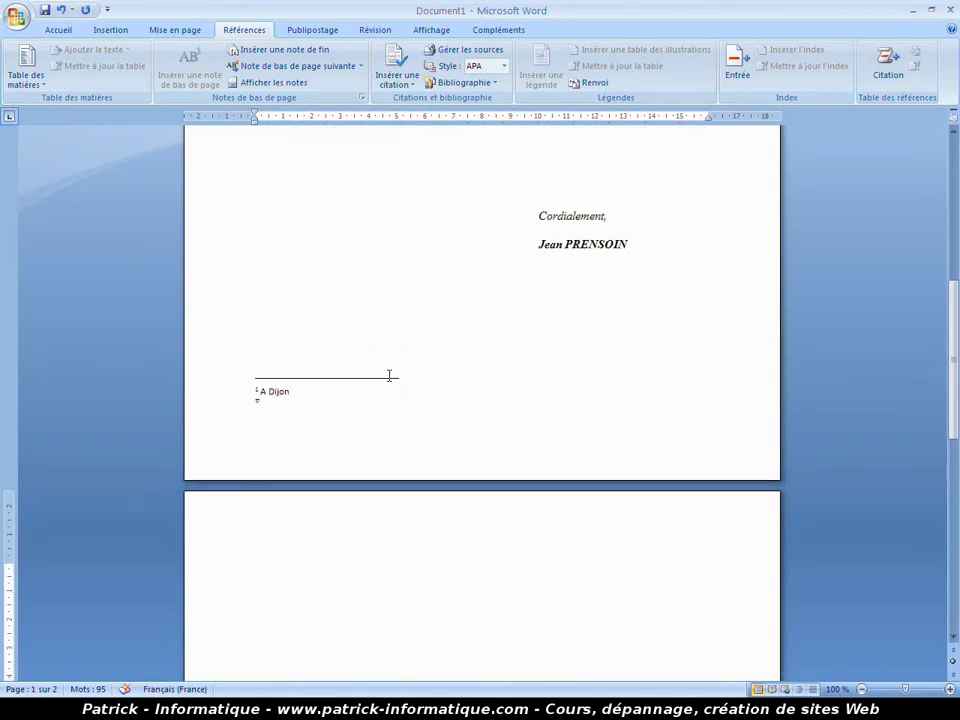
pyautogui.scroll(-8, 330, 400)
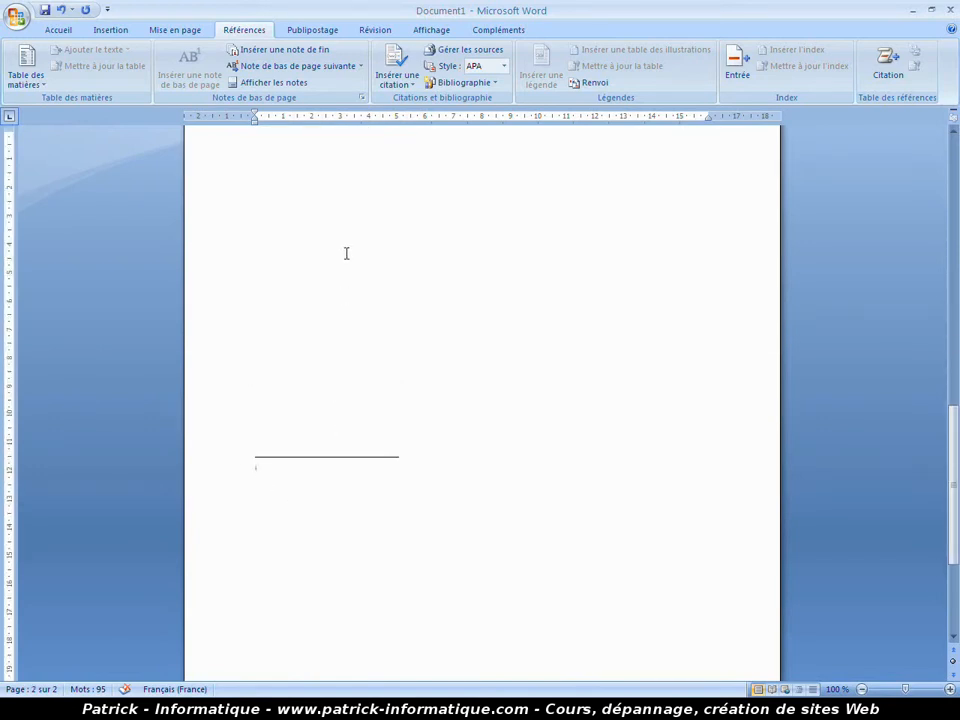
# - Review the reference marks in the letter's body against the footnotes on the first page and the endnote on the second page
pyautogui.scroll(1, 332, 407)
pyautogui.scroll(1, 331, 400)
pyautogui.scroll(-4, 332, 393)
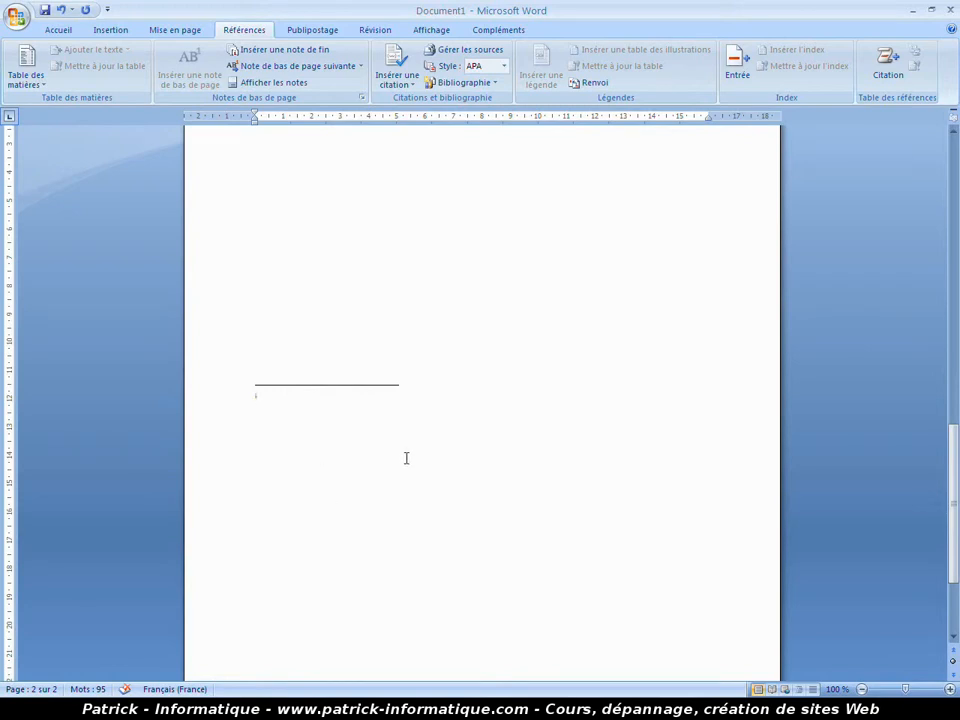
pyautogui.scroll(10, 405, 456)
pyautogui.scroll(6, 404, 447)
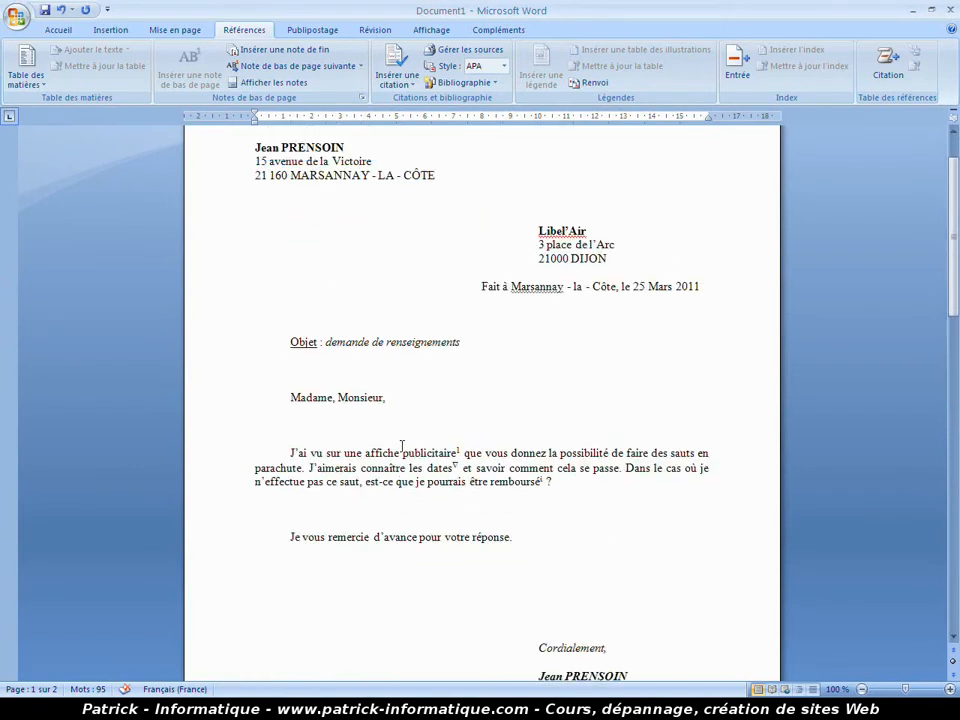
pyautogui.scroll(2, 402, 446)
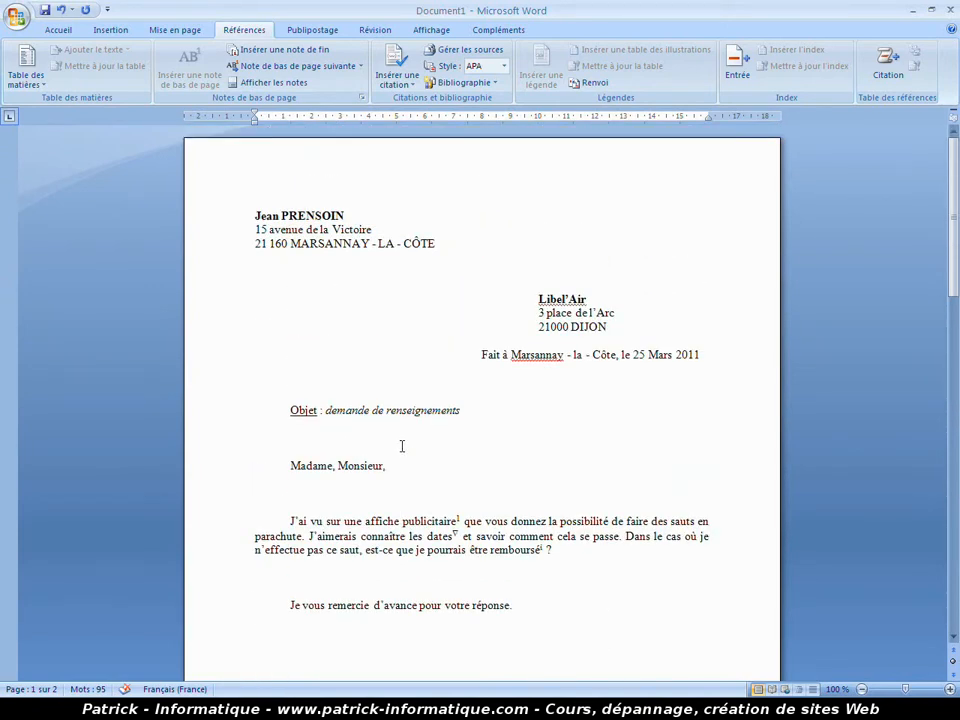
pyautogui.scroll(-10, 343, 486)
pyautogui.scroll(-12, 351, 491)
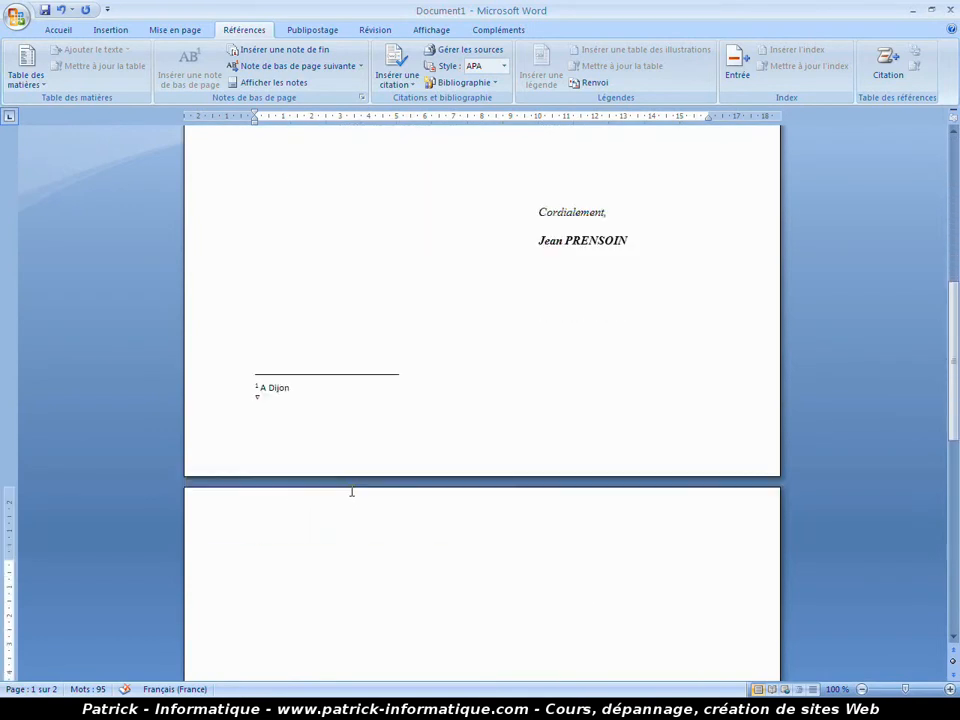
pyautogui.scroll(-1, 337, 494)
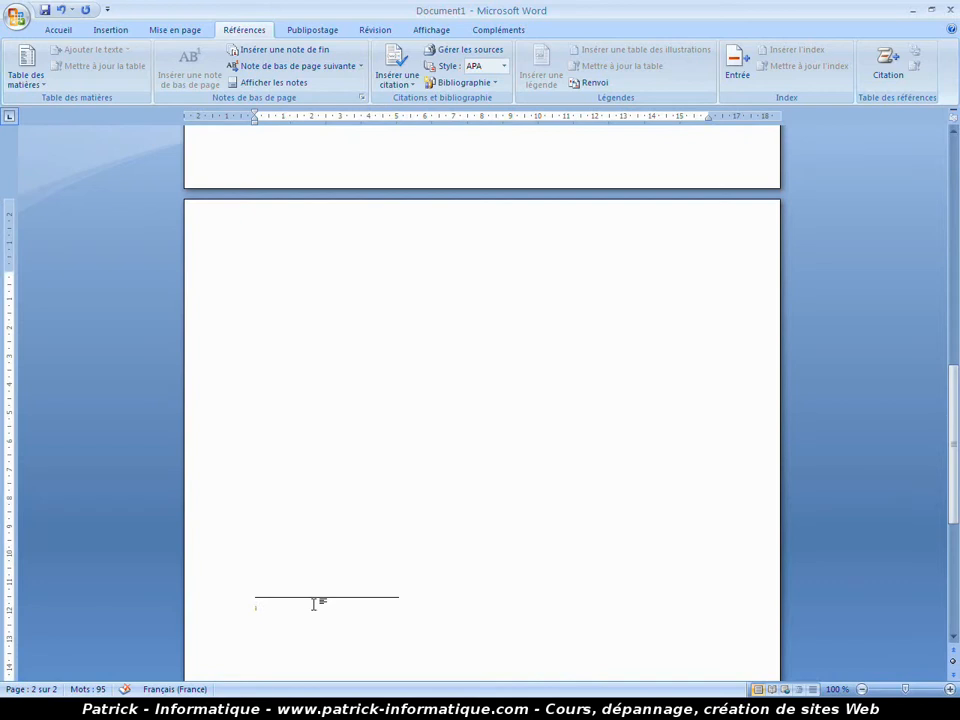
pyautogui.scroll(15, 314, 604)
pyautogui.scroll(6, 424, 537)
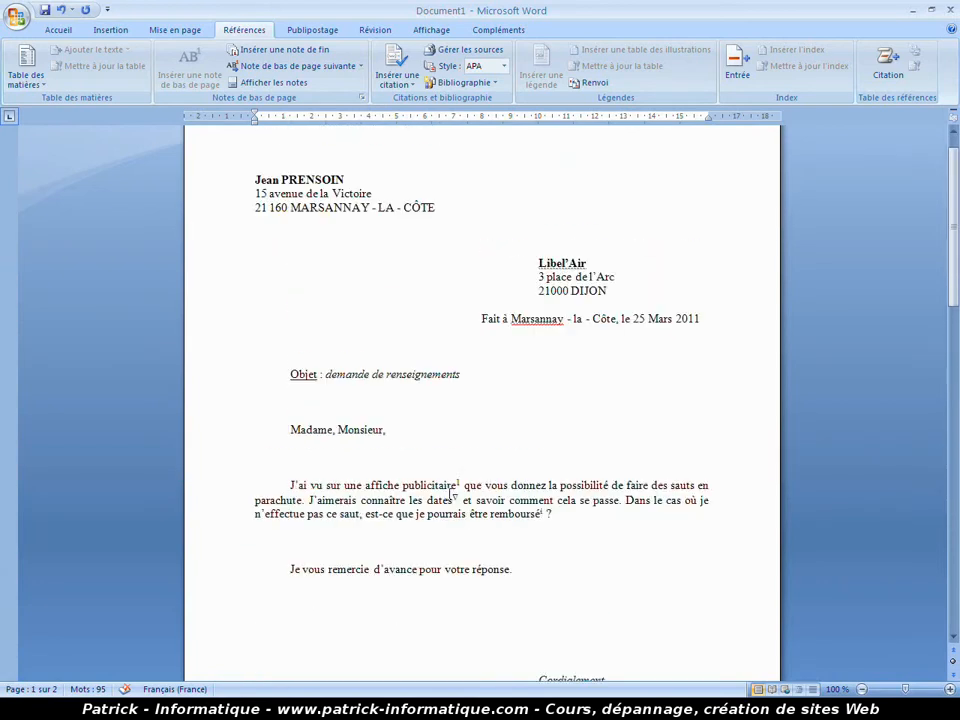